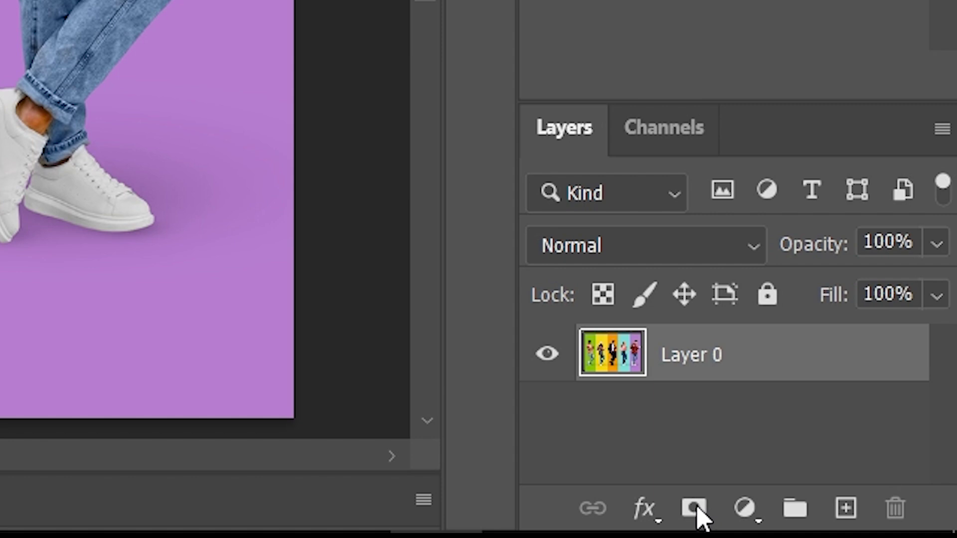
Select Layer 0 and add a white layer mask to it
click(729, 410)
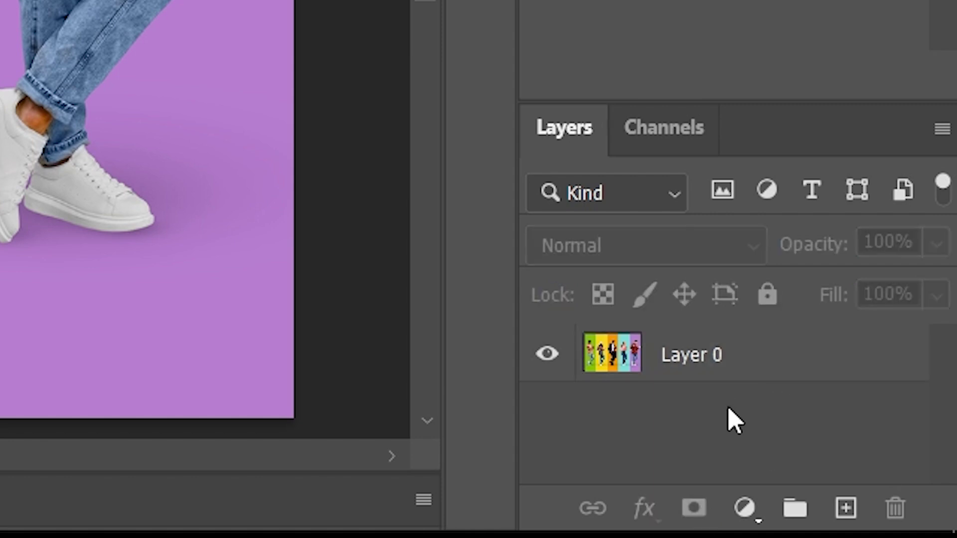
click(740, 361)
click(694, 509)
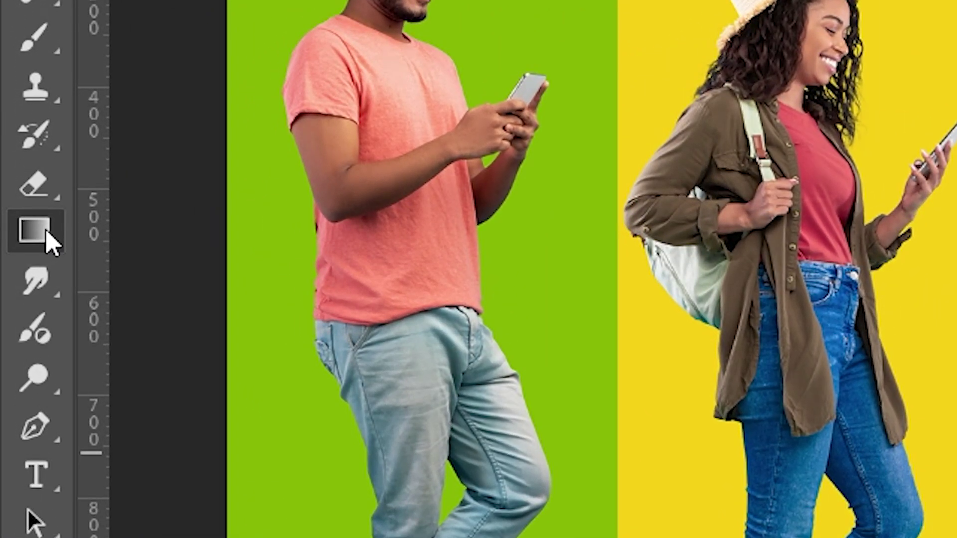
Switch from the tool group to the Gradient Tool
right_click(46, 231)
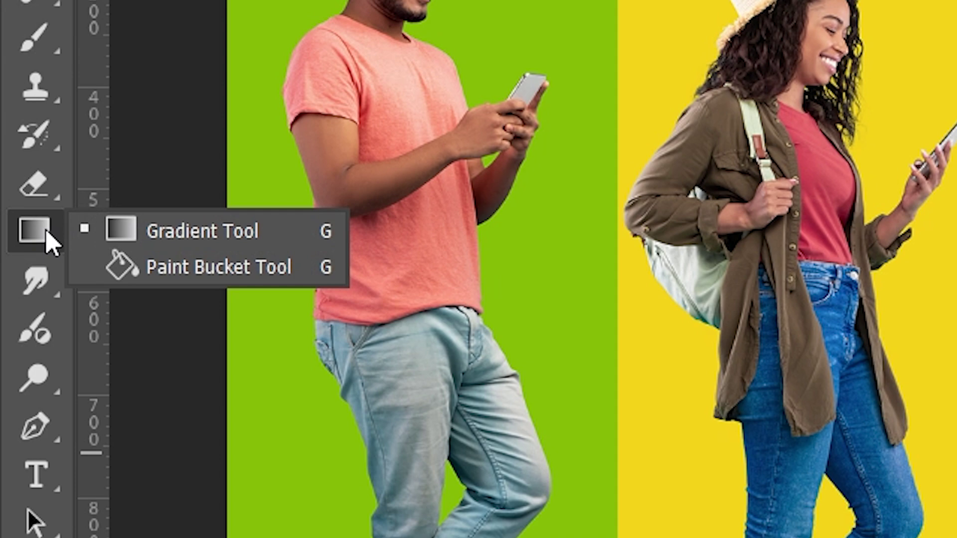
key(shift+g)
key(shift+g)
key(shift+g)
key(shift+g)
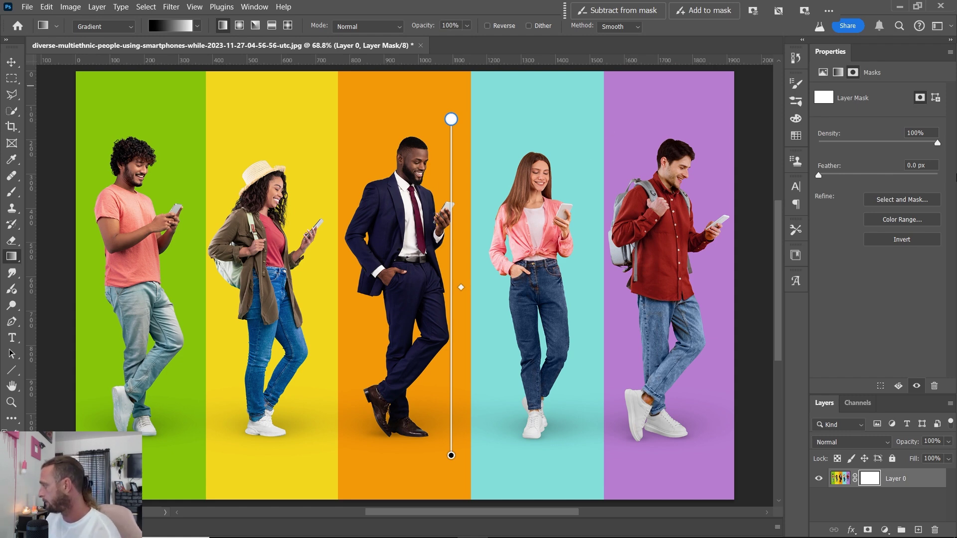
Draw a vertical gradient up the mask from the bottom, then tilt it to about 120 degrees
drag(409, 466, 409, 299)
click(396, 459)
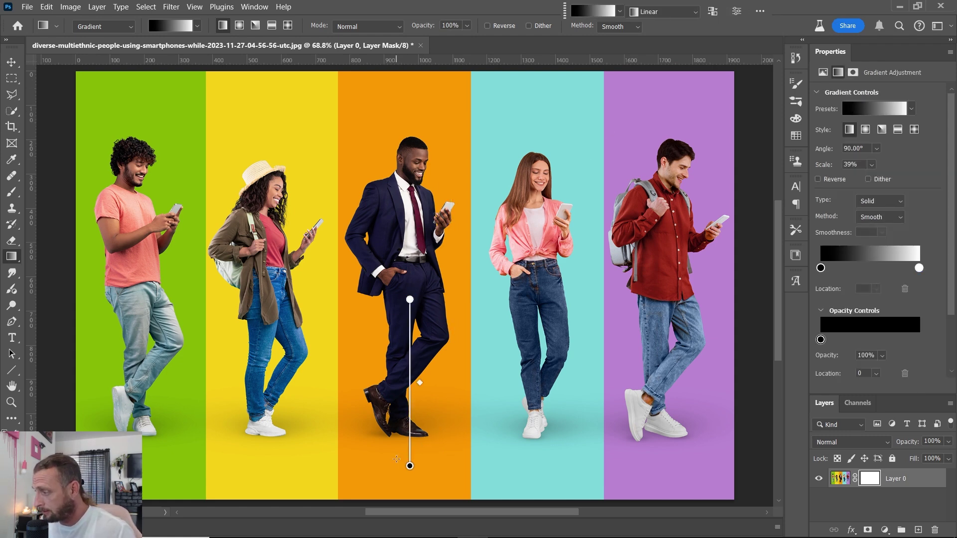
drag(396, 459, 397, 294)
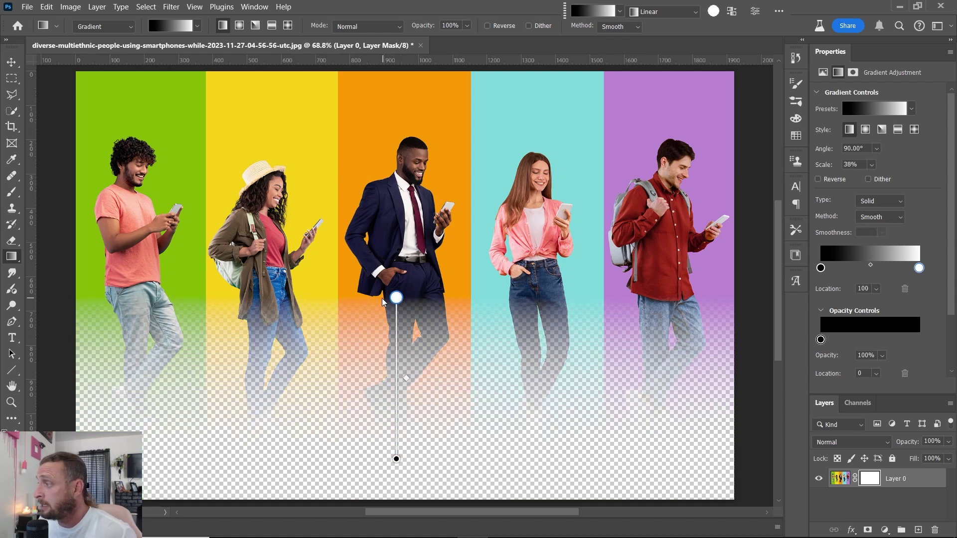
drag(402, 298, 360, 305)
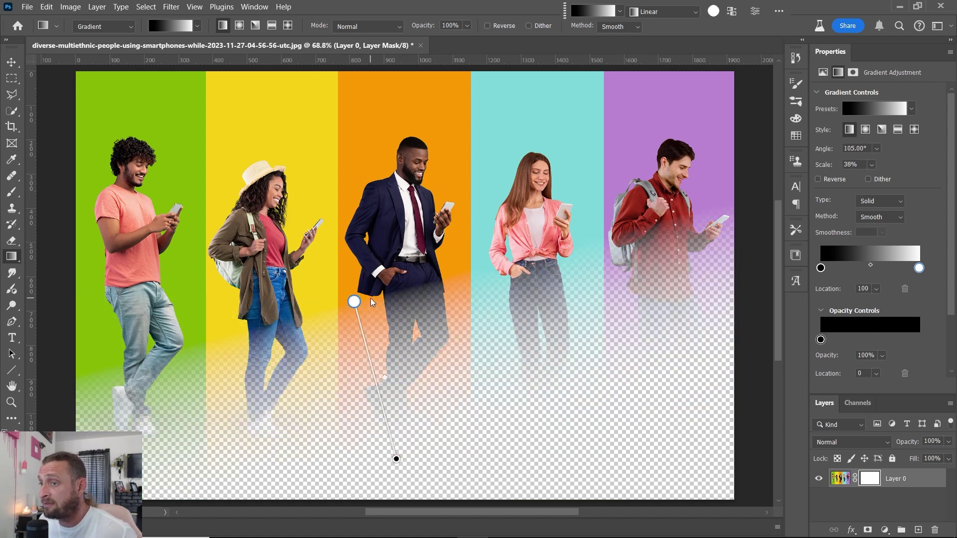
drag(356, 304, 405, 299)
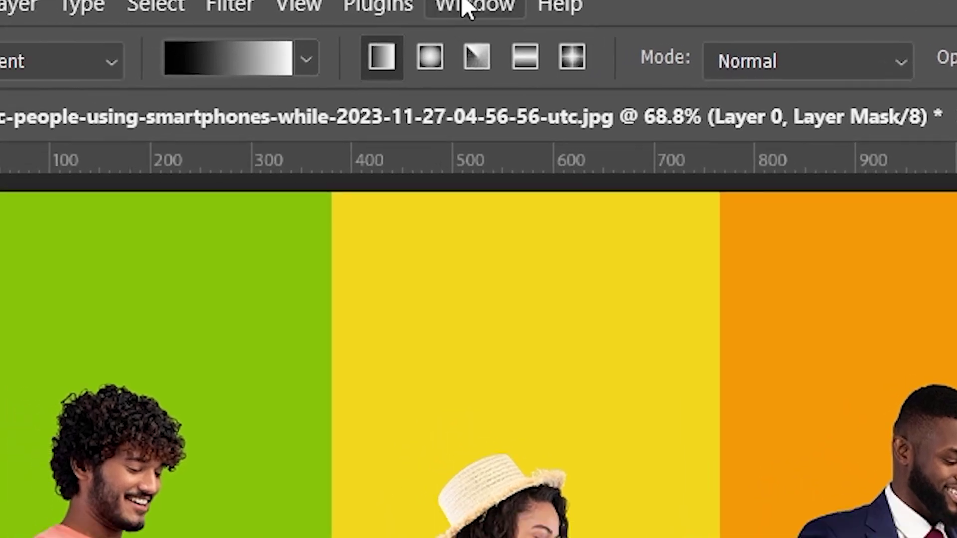
click(377, 31)
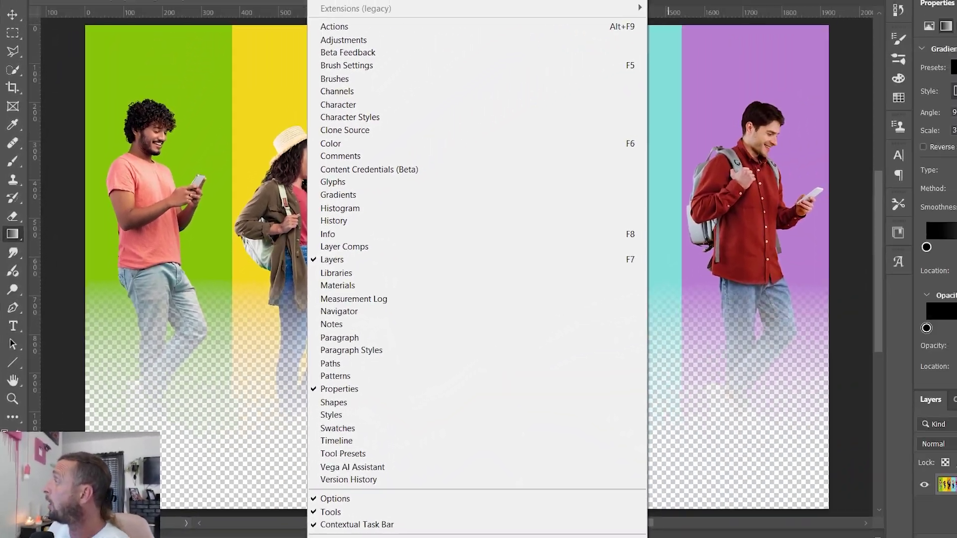
key(Escape)
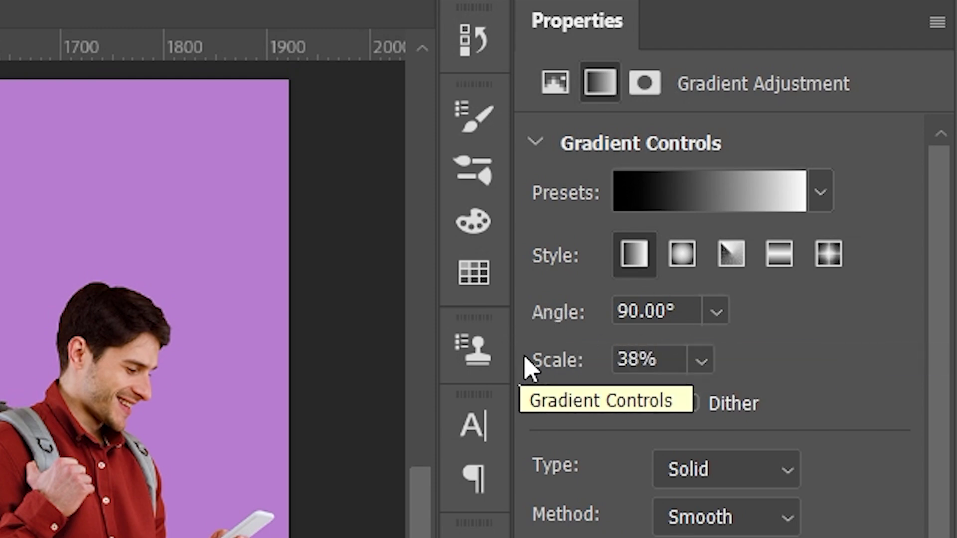
Change the mask gradient's Scale from 38% to 30
click(540, 368)
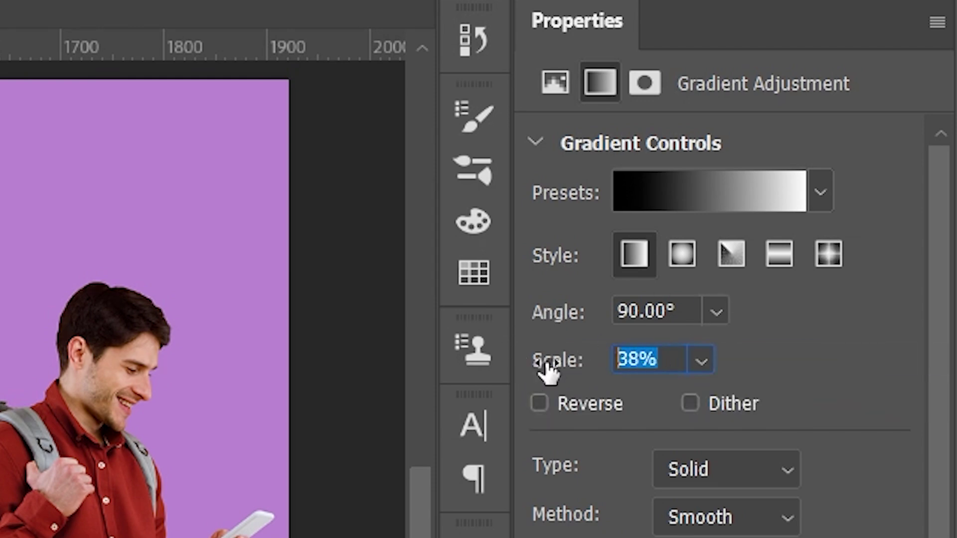
text(30)
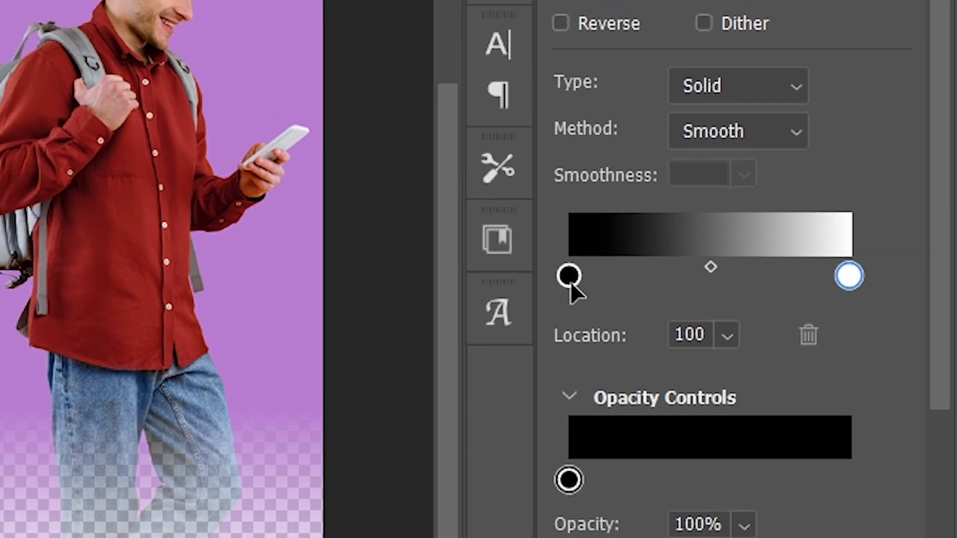
Recolour the first gradient stop to pure red in the Color Picker
double_click(548, 279)
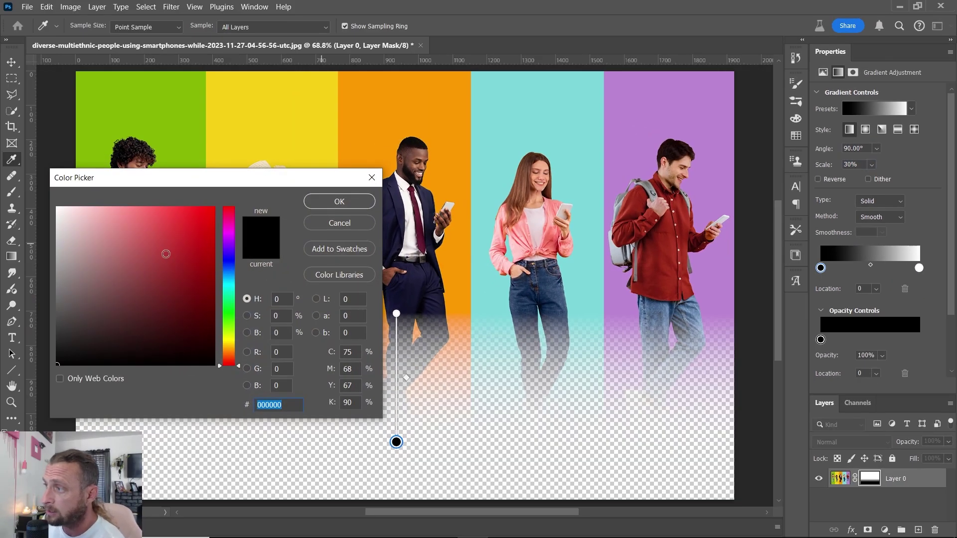
click(82, 255)
drag(174, 255, 235, 181)
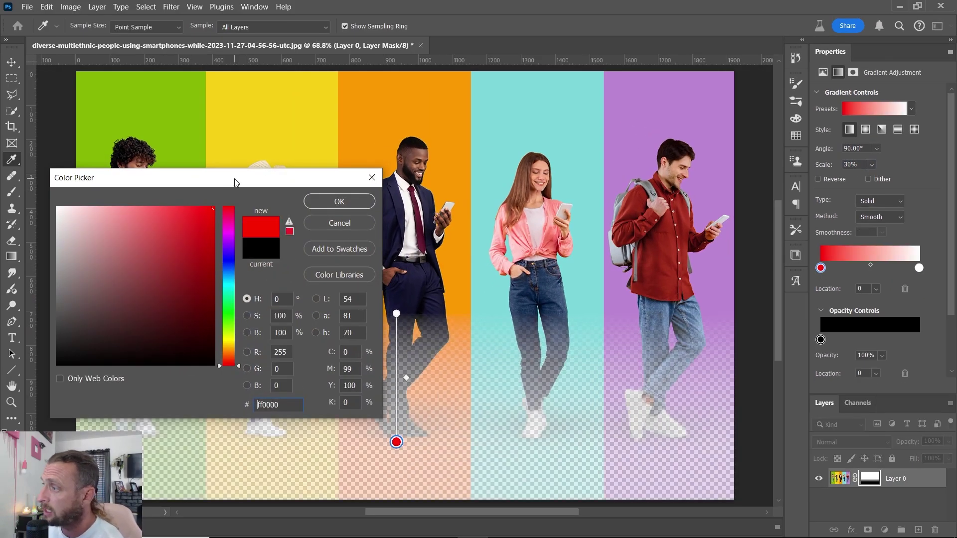
click(324, 202)
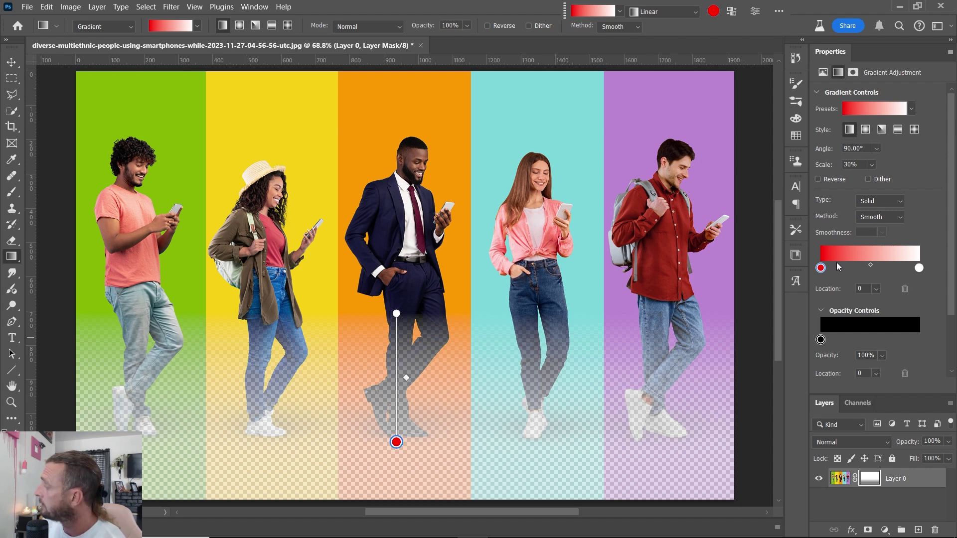
Set that stop back to black (000000) and confirm the end stop stays white
double_click(821, 269)
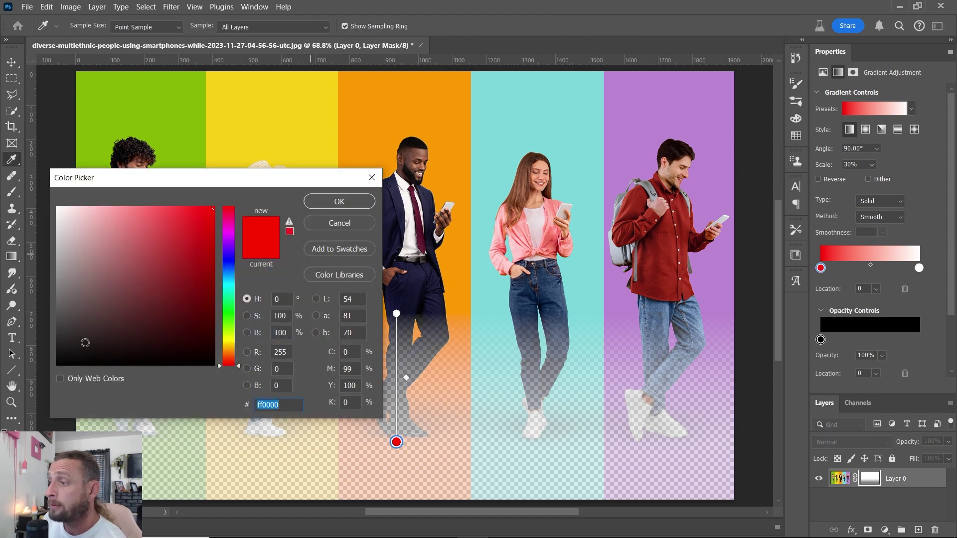
drag(86, 345, 56, 367)
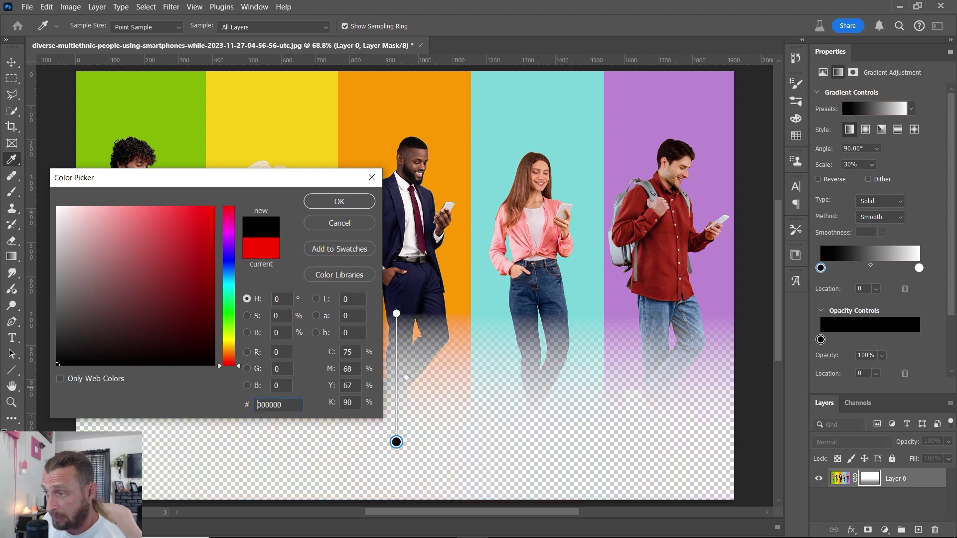
click(339, 202)
double_click(919, 268)
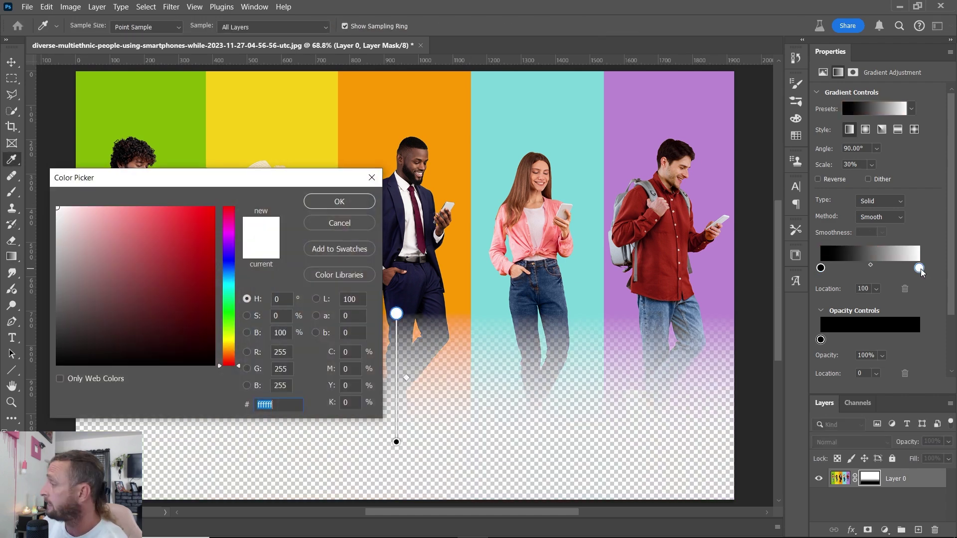
click(357, 204)
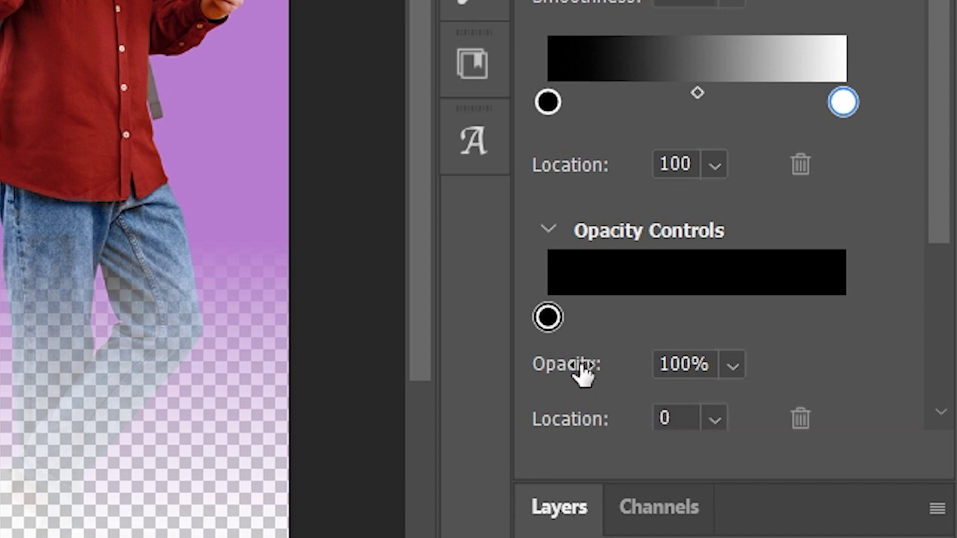
drag(581, 374, 143, 399)
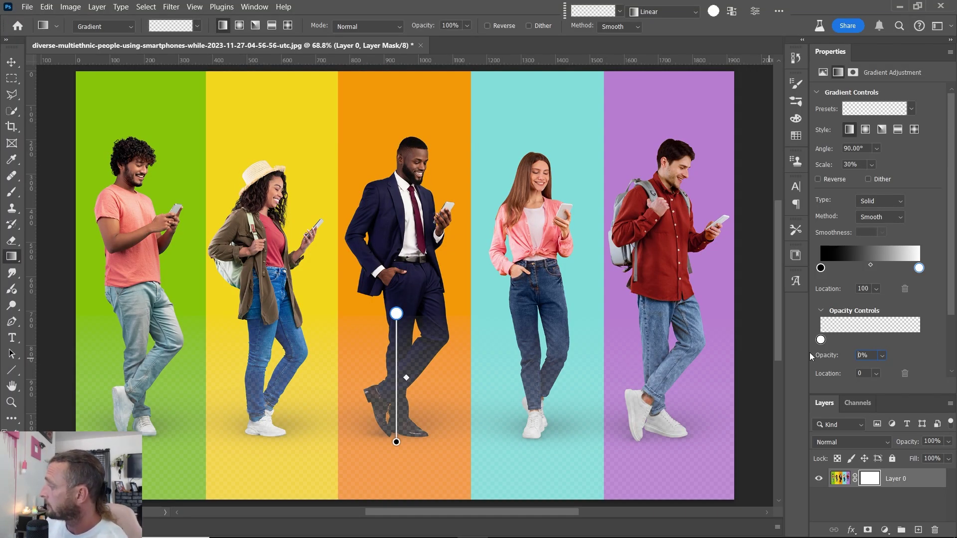
drag(820, 358, 954, 367)
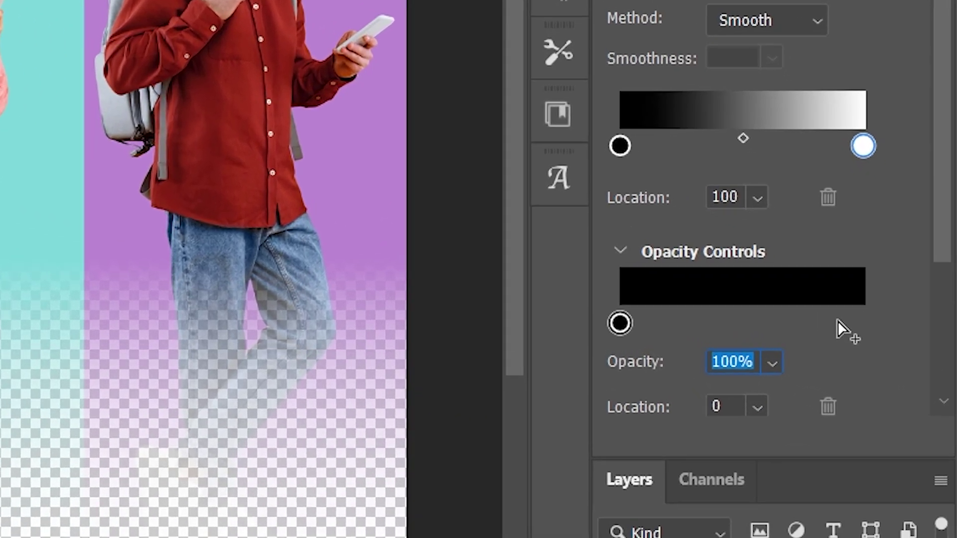
click(839, 324)
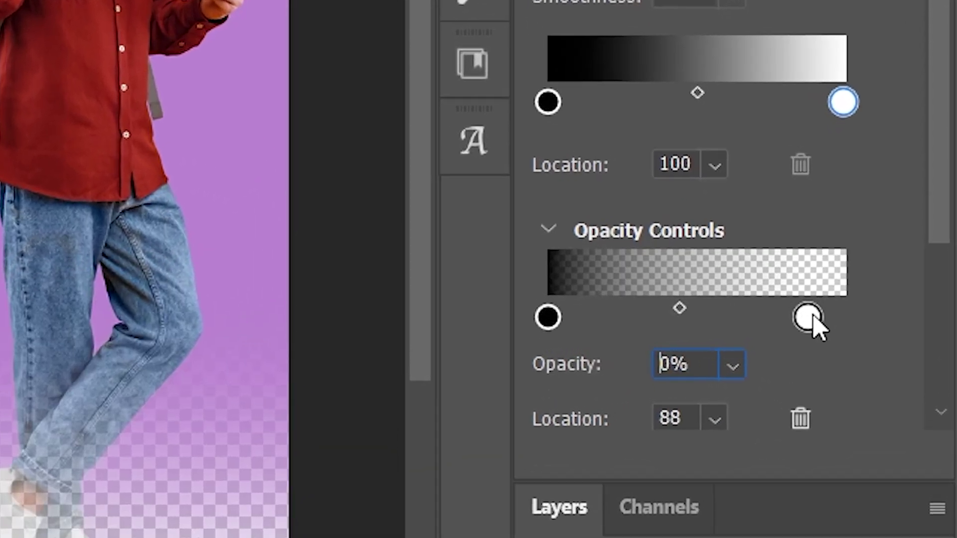
drag(837, 328, 927, 326)
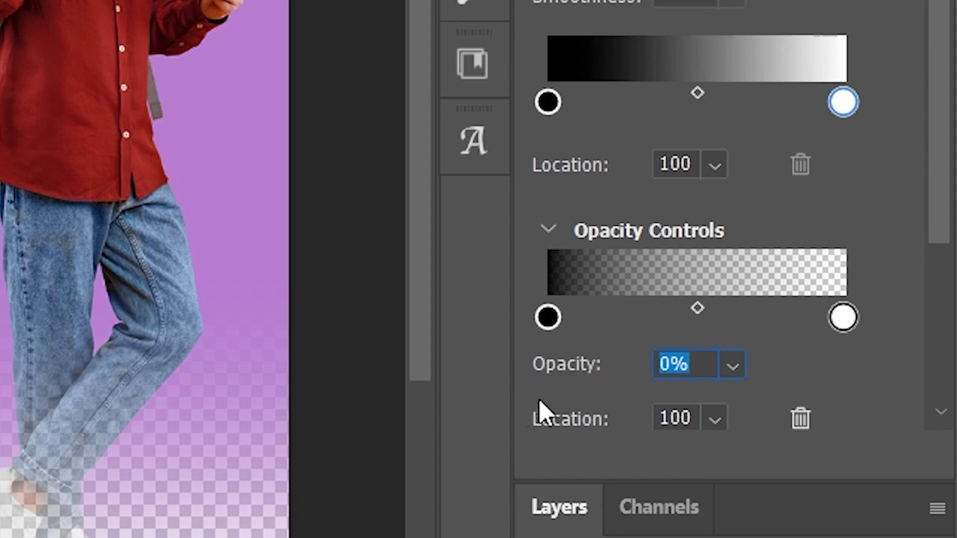
drag(562, 372, 947, 354)
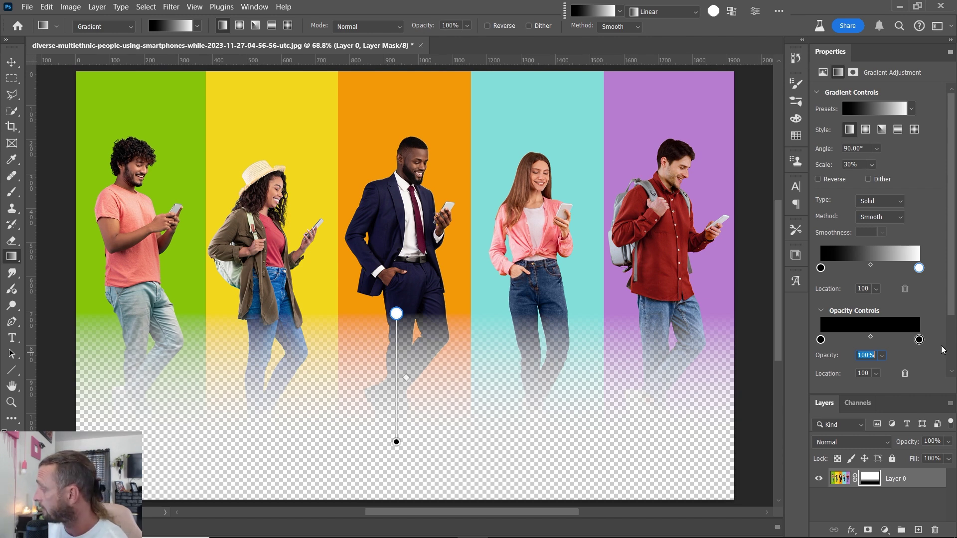
drag(832, 360, 721, 357)
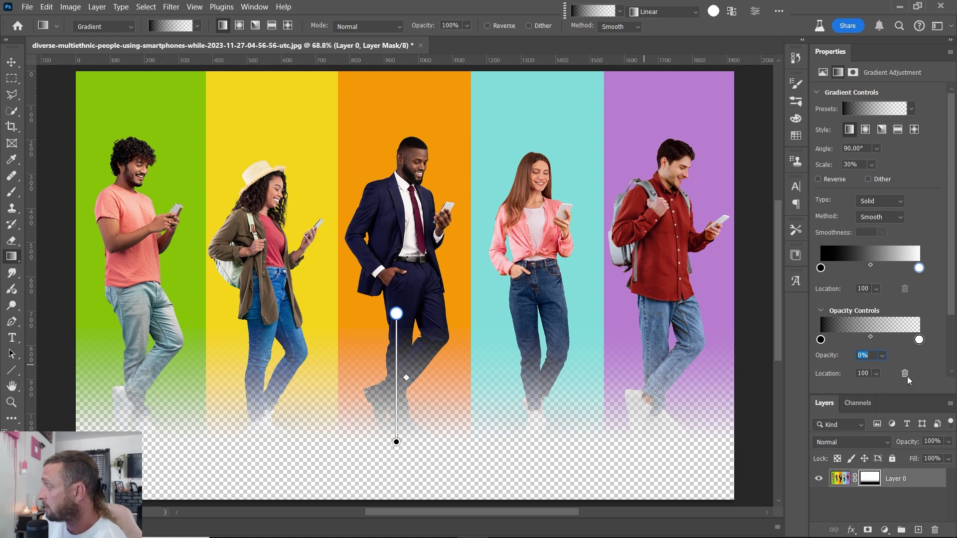
click(907, 378)
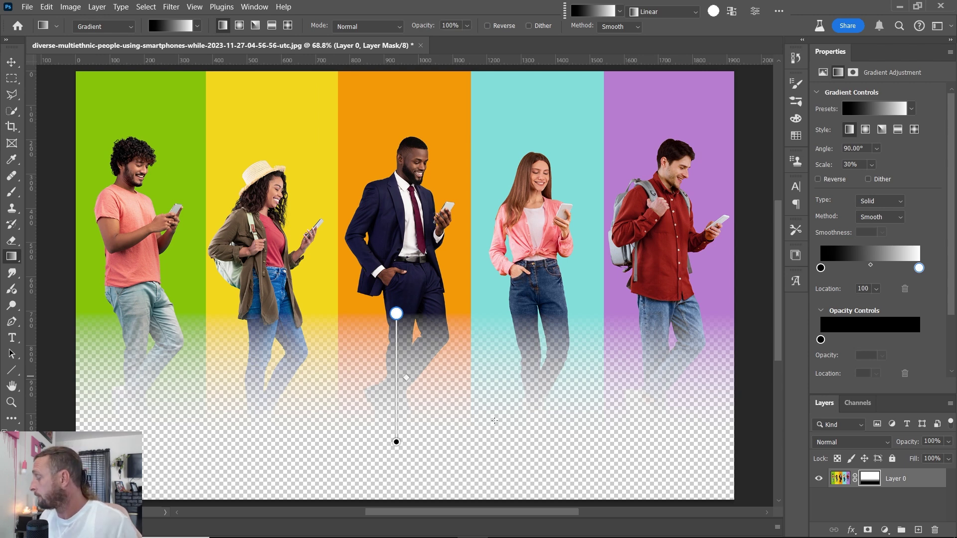
Add opacity stops at locations 34, 74 and 96, setting them to 100% opacity
click(855, 340)
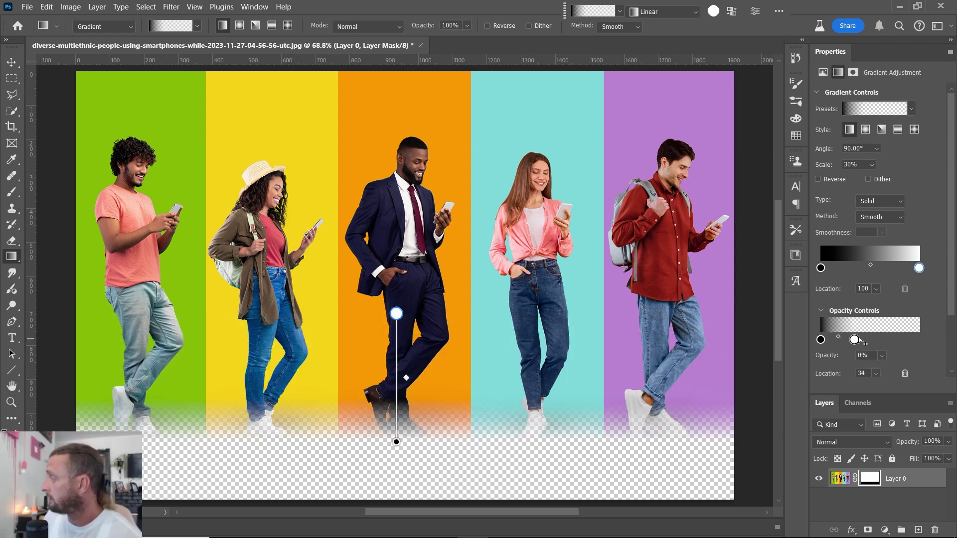
click(893, 340)
click(916, 339)
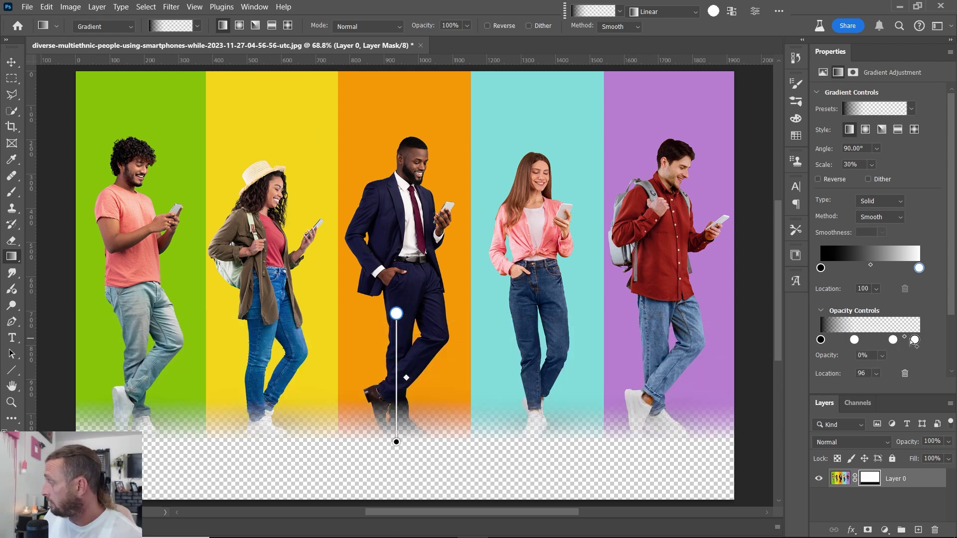
drag(832, 359, 881, 359)
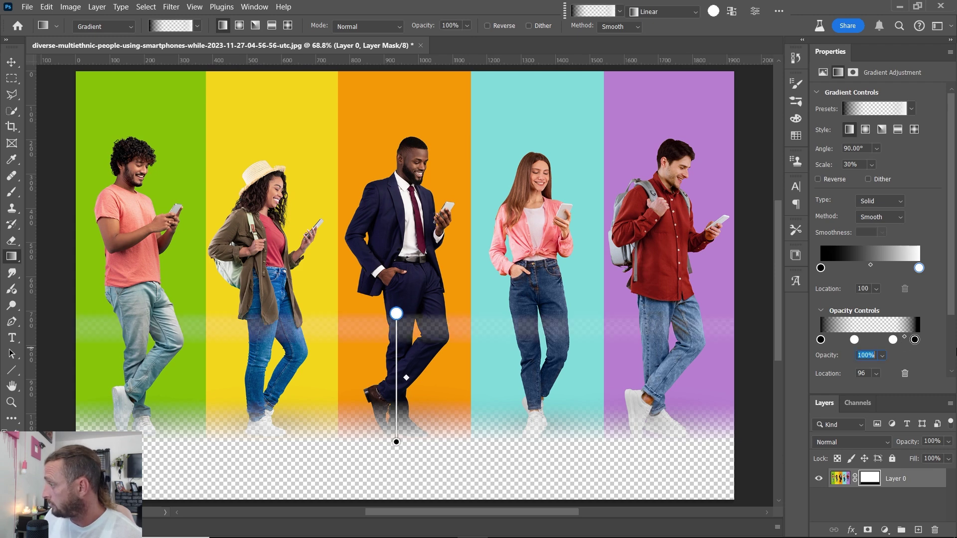
click(893, 339)
drag(829, 359, 409, 357)
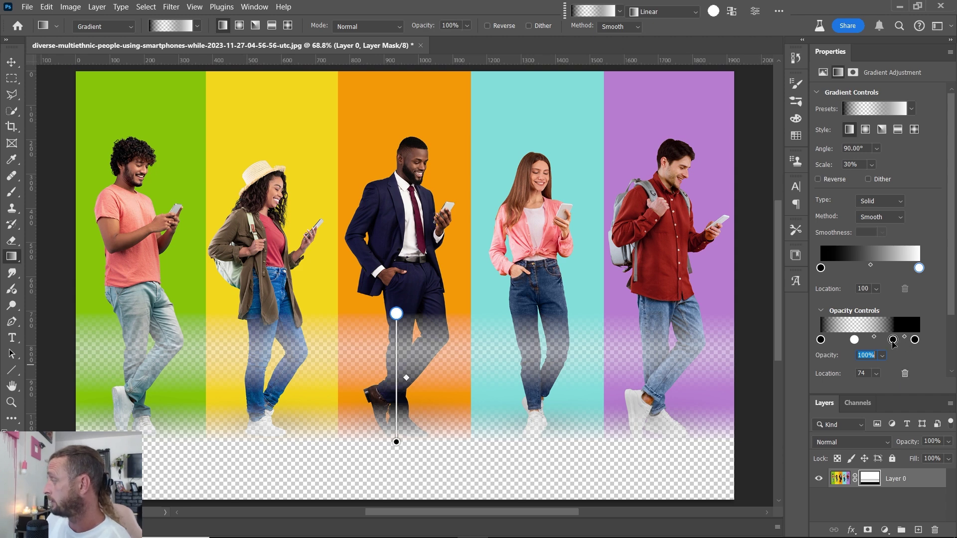
Remove the stop at 74 and give the end opacity stop 0% opacity, nudged toward the end
drag(892, 340, 905, 373)
click(916, 339)
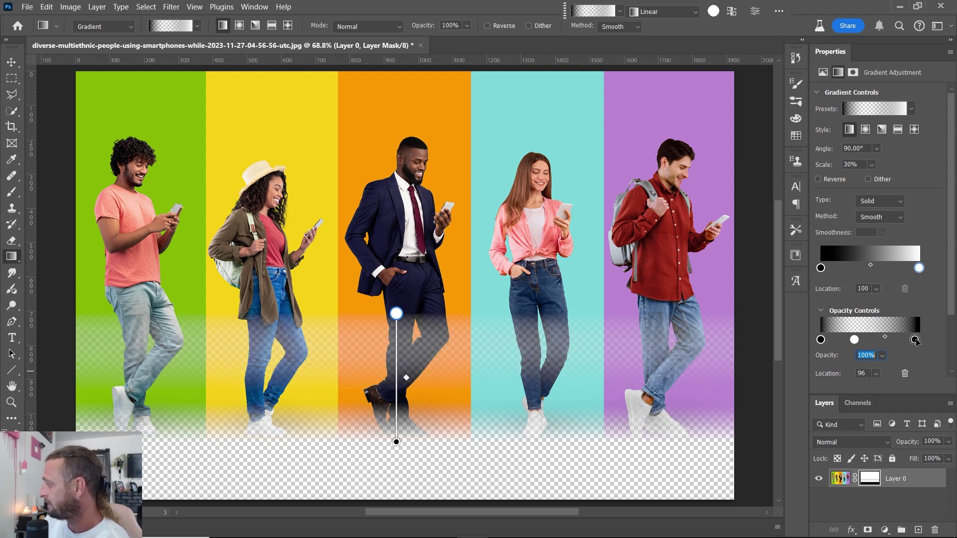
text(0)
key(Return)
mouse_move(915, 339)
mouse_down()
mouse_move(905, 339)
mouse_move(932, 338)
mouse_up()
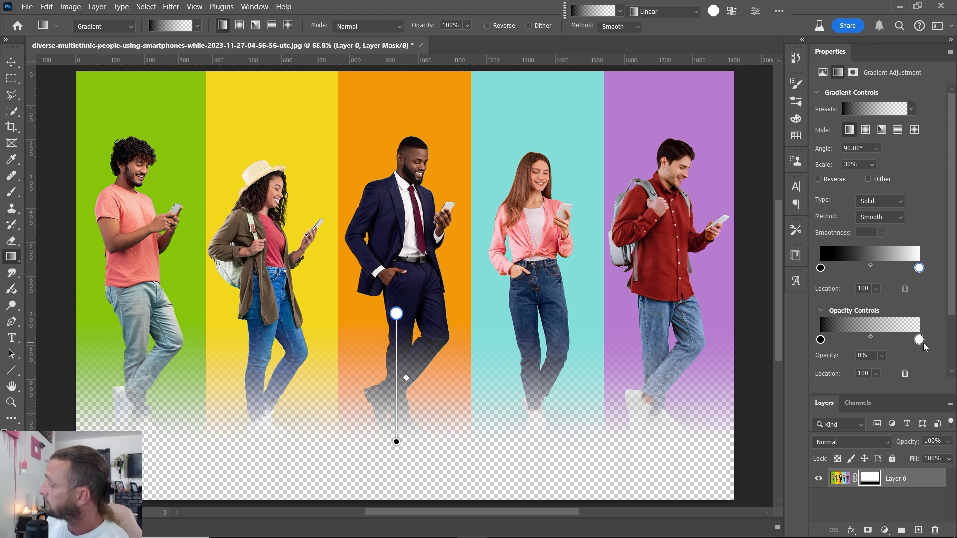
Undo the last gradient change, then redo it
key(ctrl+z)
key(ctrl+shift+z)
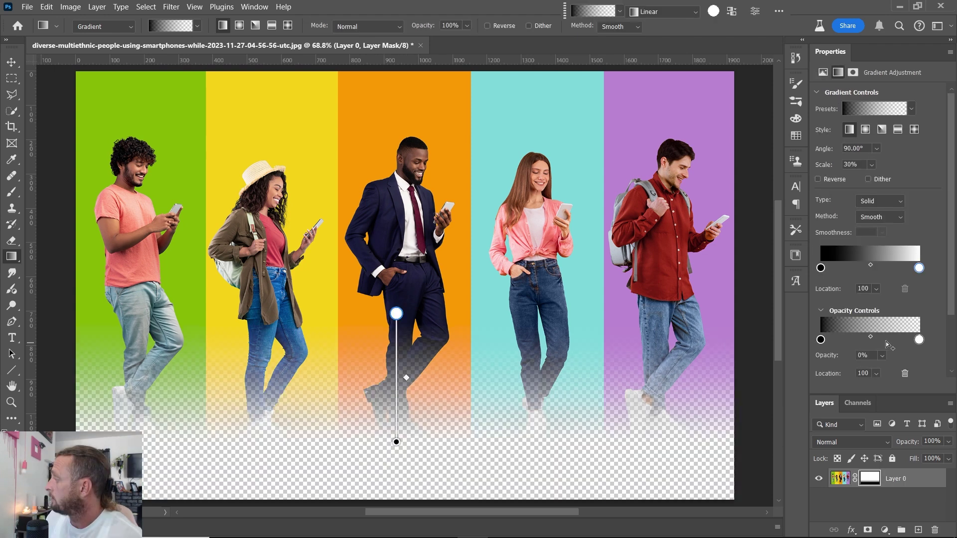